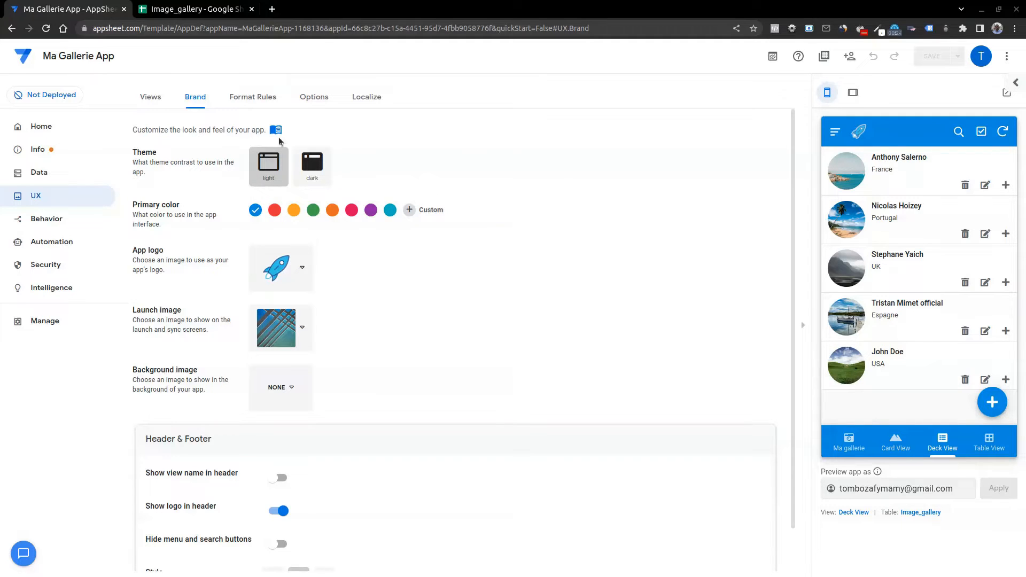
Create a new format rule in the app's UX settings.
left_click(250, 100)
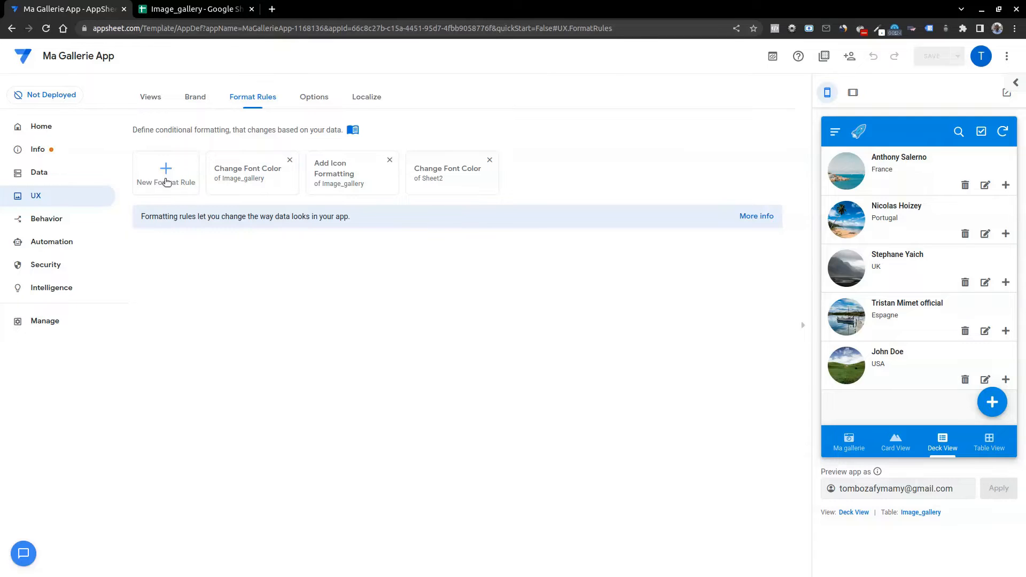
left_click(166, 183)
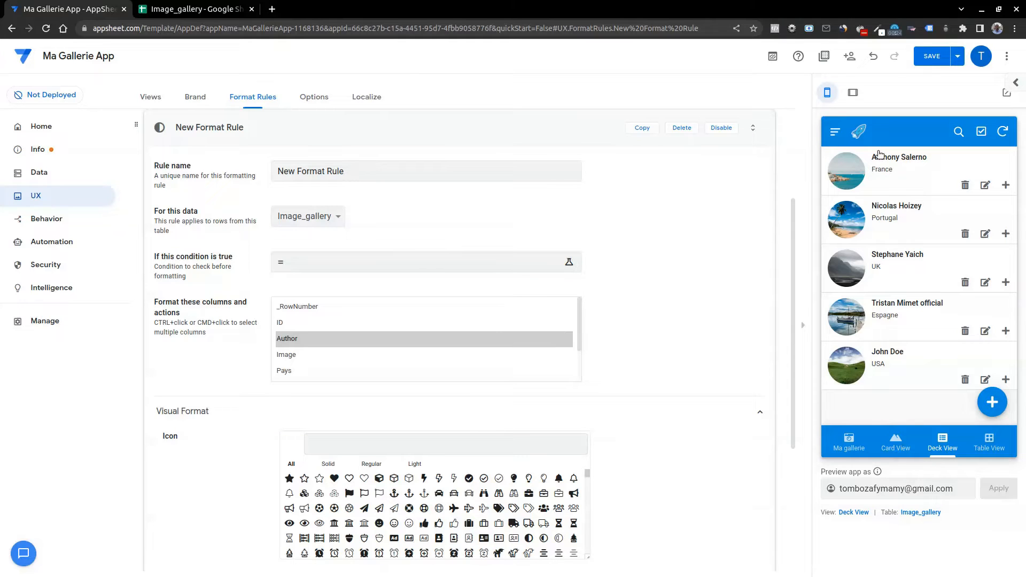
Look through the Ma gallerie, Card View, Deck View and Table View in the app preview, returning to Deck View.
left_click(851, 447)
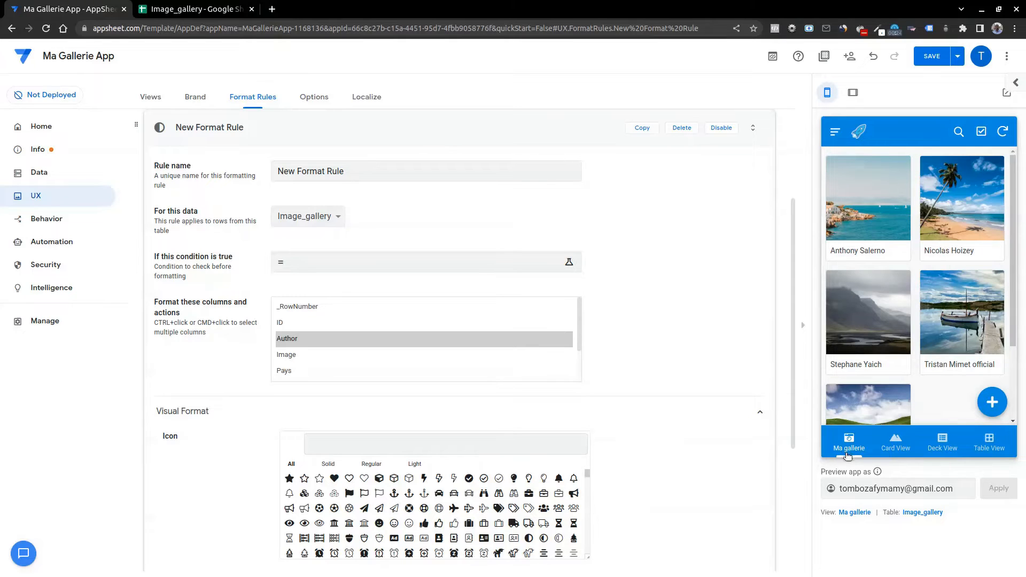
left_click(897, 447)
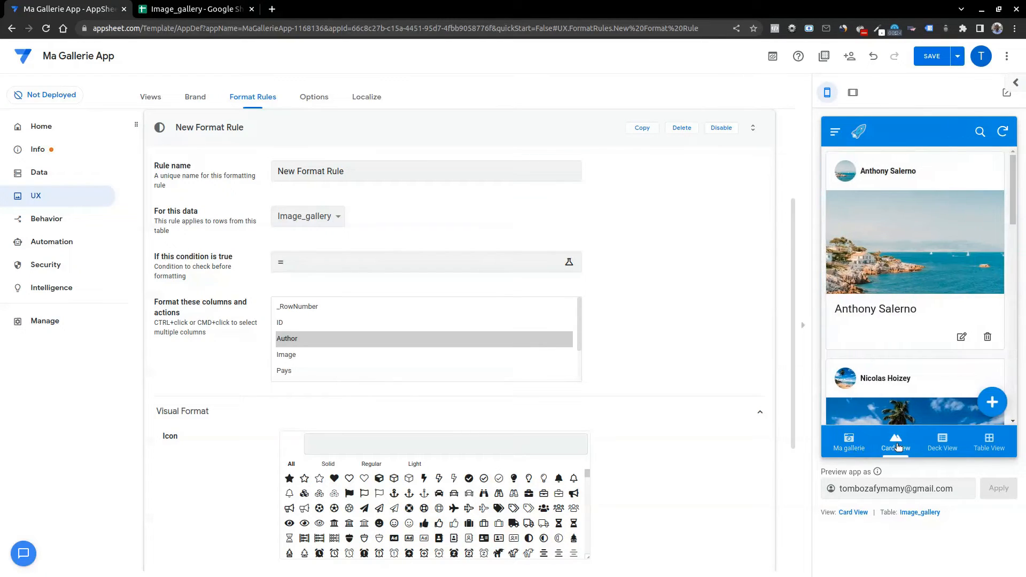
left_click(942, 442)
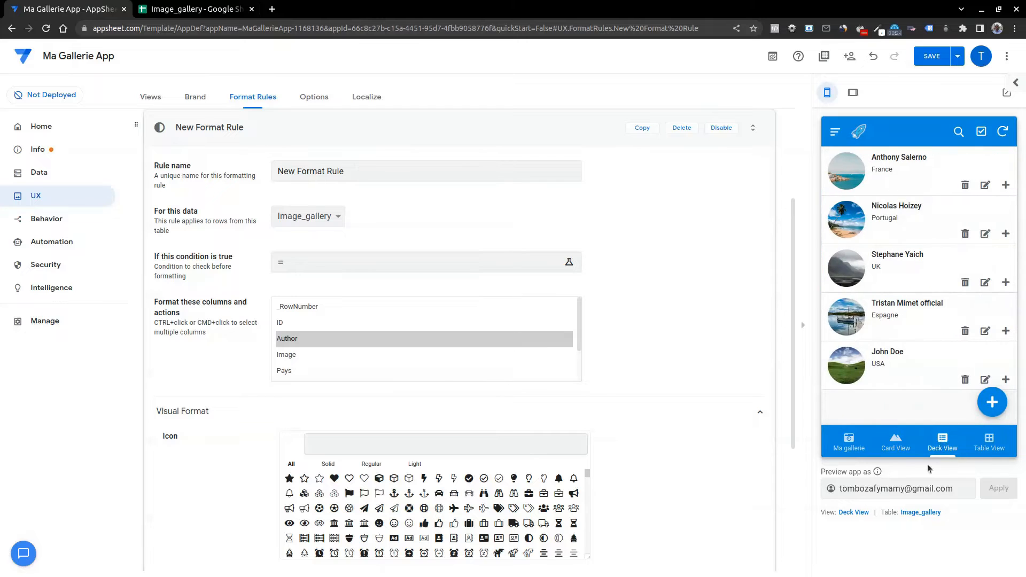
left_click(990, 446)
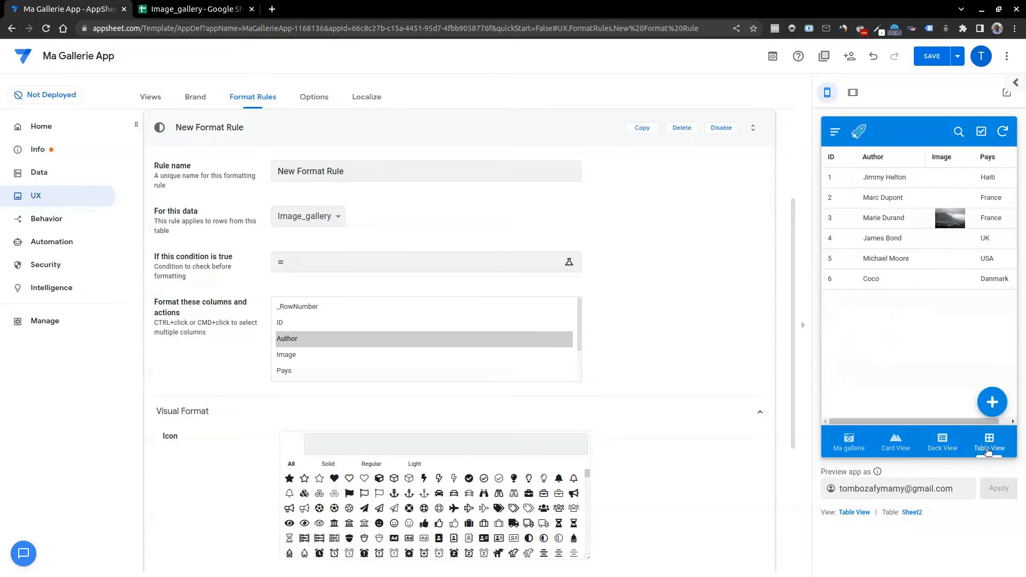
left_click(941, 440)
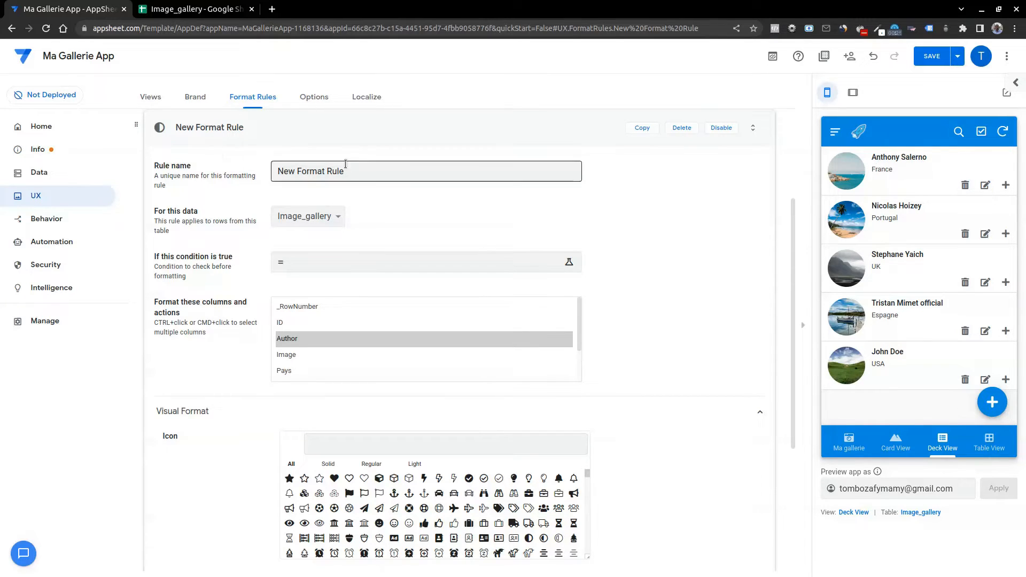
Rename the new format rule as "Règles Auteur".
left_click(423, 169)
left_click_drag(424, 170, 283, 166)
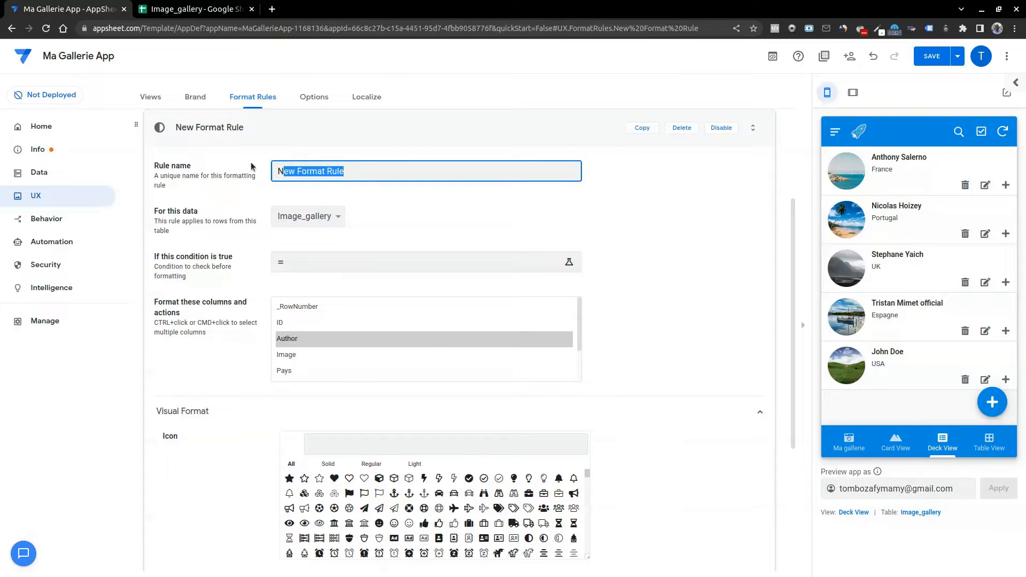
key("BackSpace")
key("BackSpace")
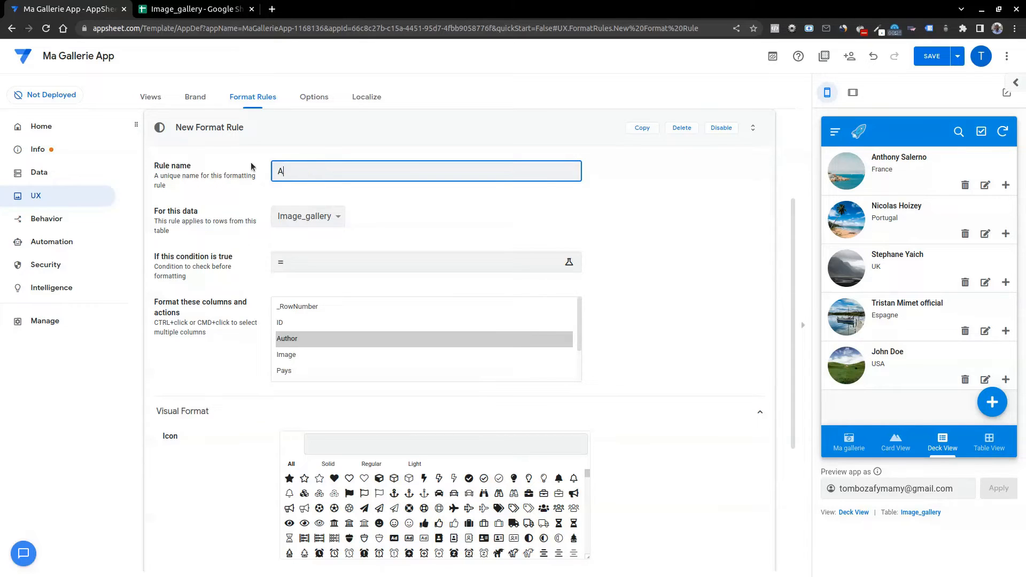
type("Règles Autheur")
key("Delete")
Apply the rule to the Author column of the Image_gallery table and view the condition's Expression Assistant without entering an expression.
left_click(327, 215)
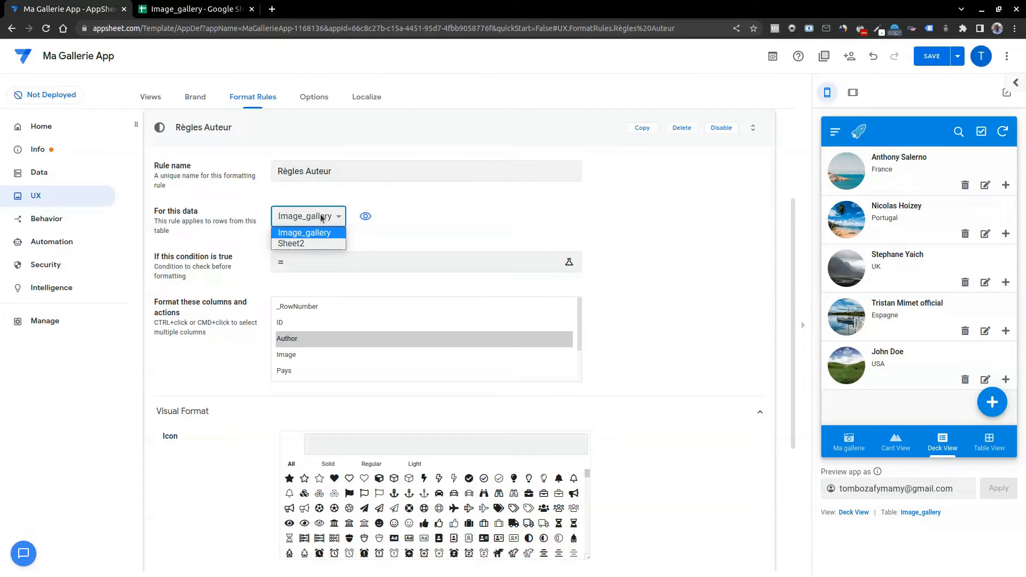
left_click(307, 233)
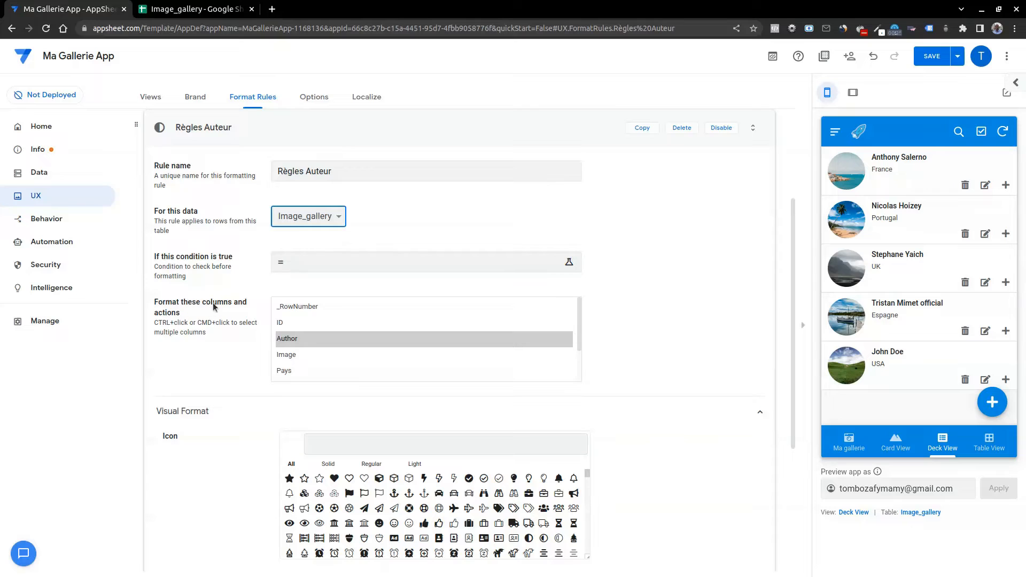
left_click(291, 343)
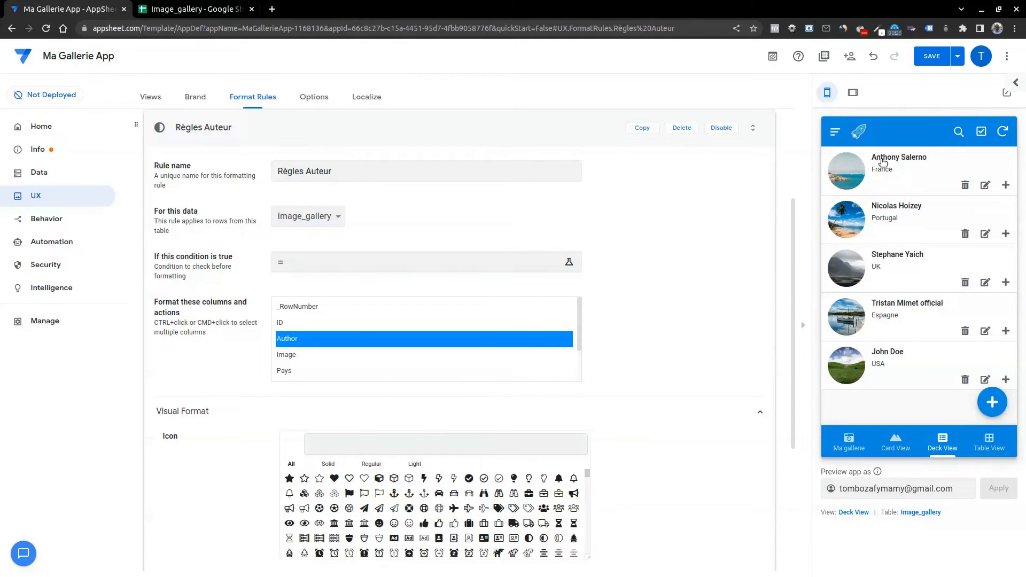
left_click(301, 259)
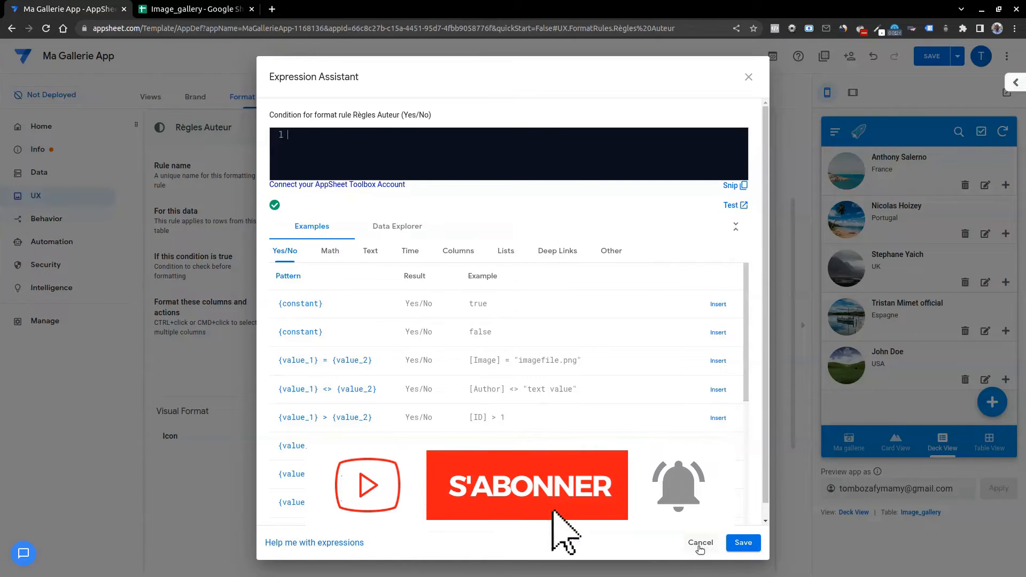
left_click(700, 543)
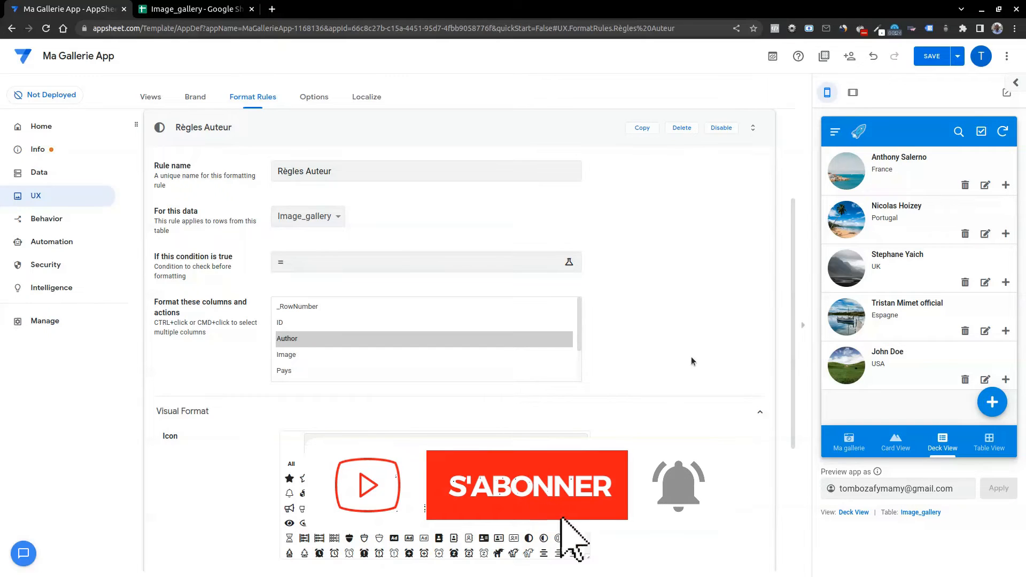
Set the rule's text color to red for the Author column.
scroll(654, 370, "down", 2)
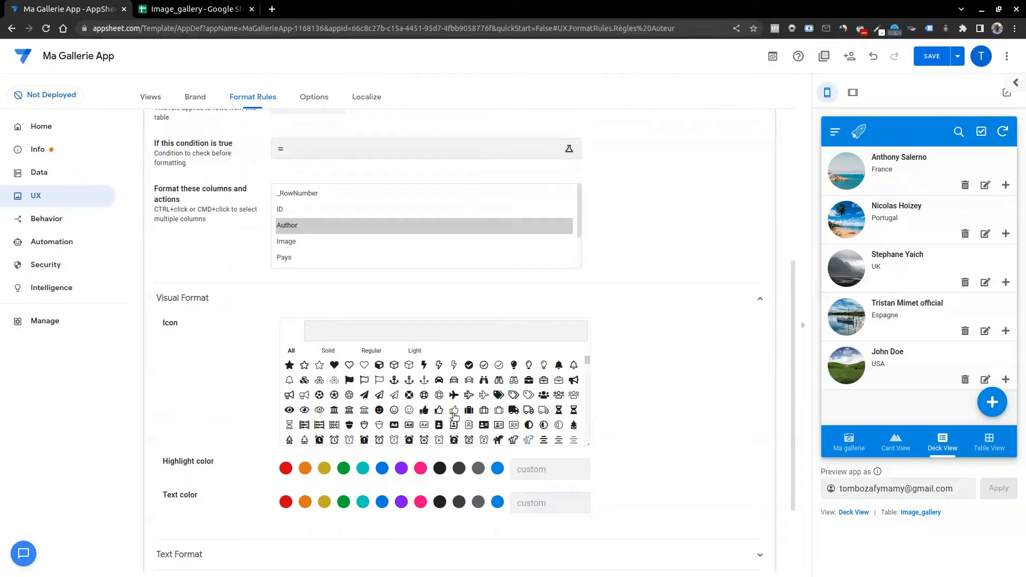
left_click(294, 227)
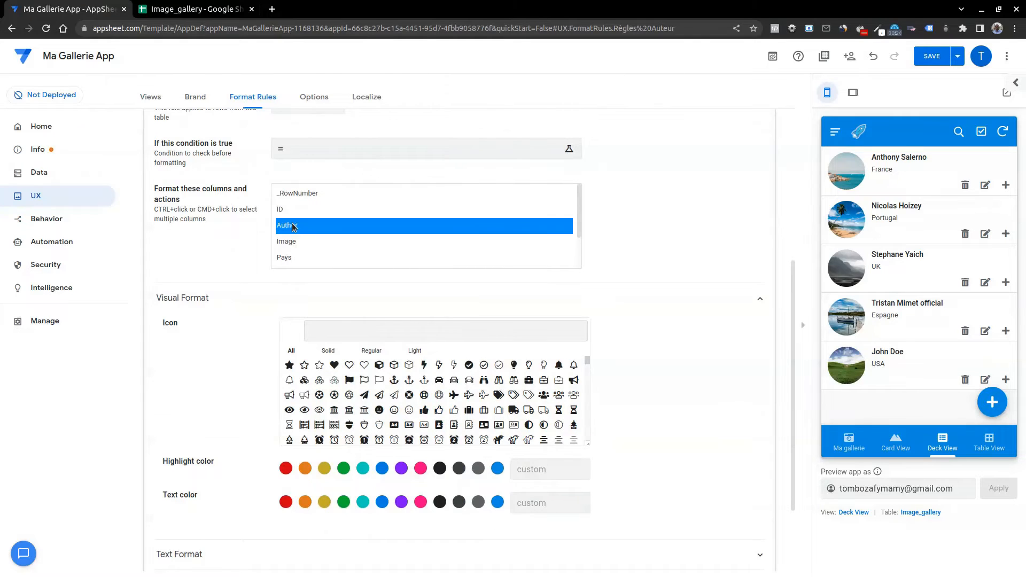
left_click(286, 503)
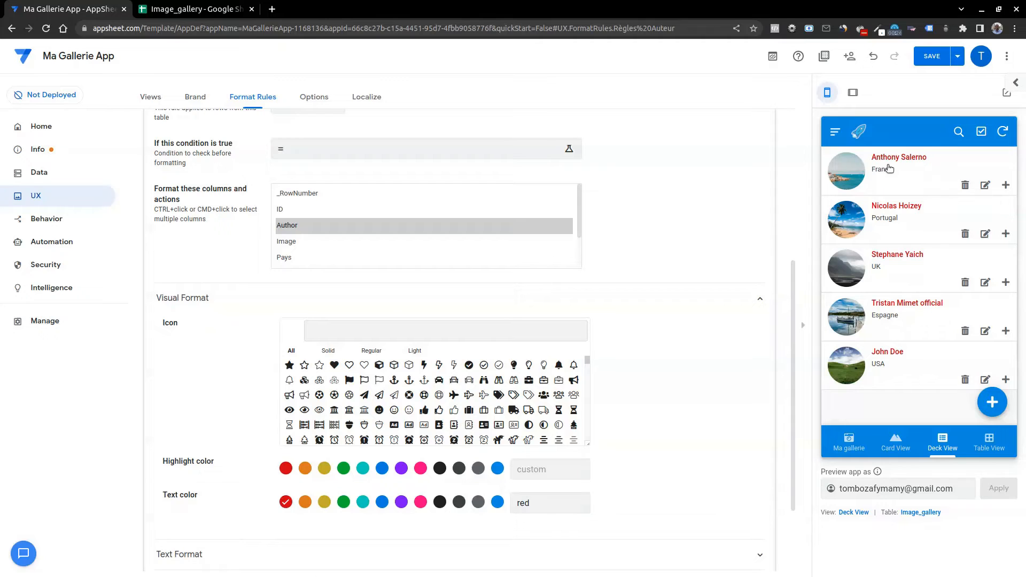
Compare the author text in the Ma gallerie, Card View, Table View and Deck View previews, including the first Table View record's details.
left_click(854, 443)
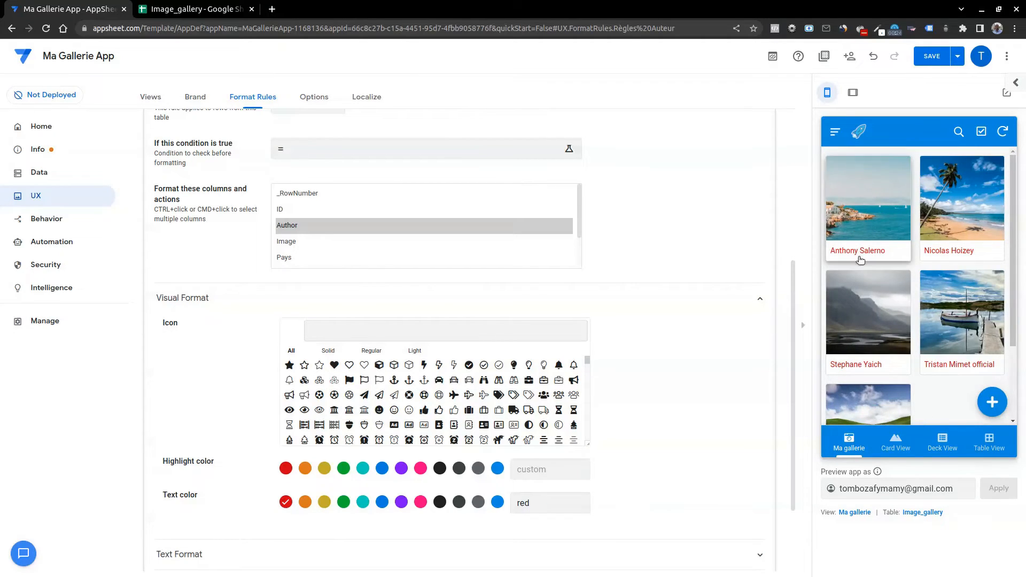
left_click(896, 446)
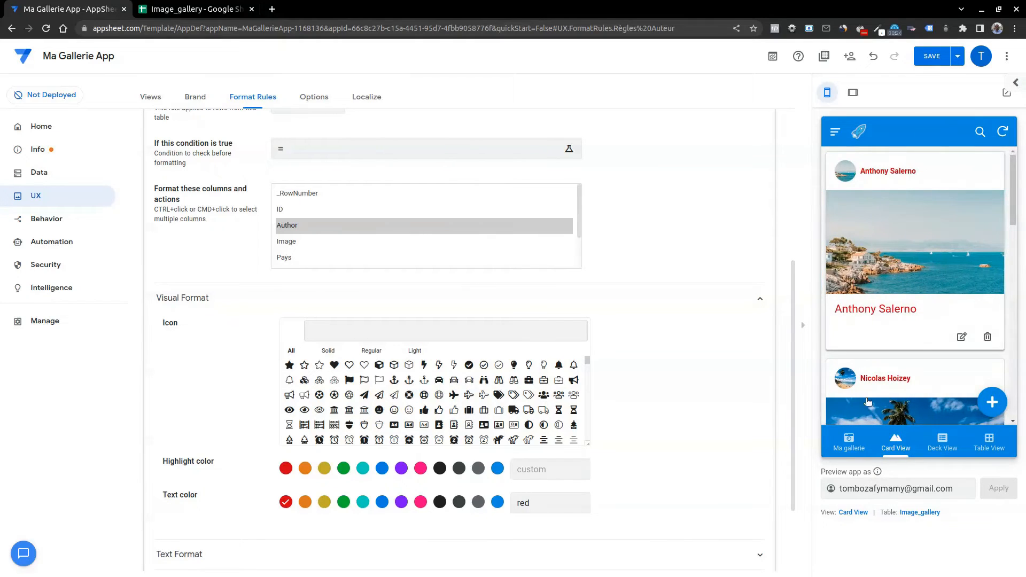
left_click(996, 452)
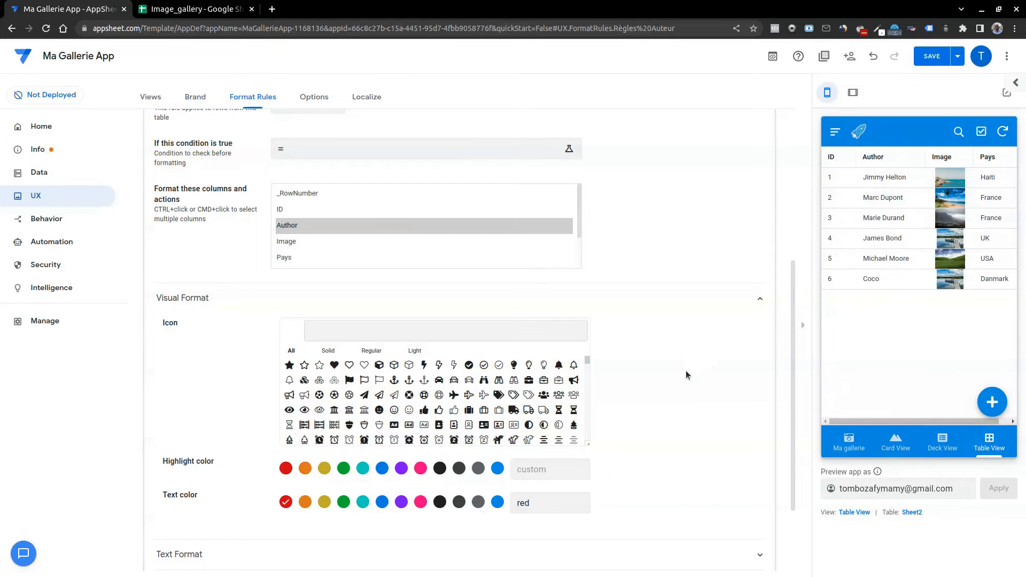
left_click(889, 181)
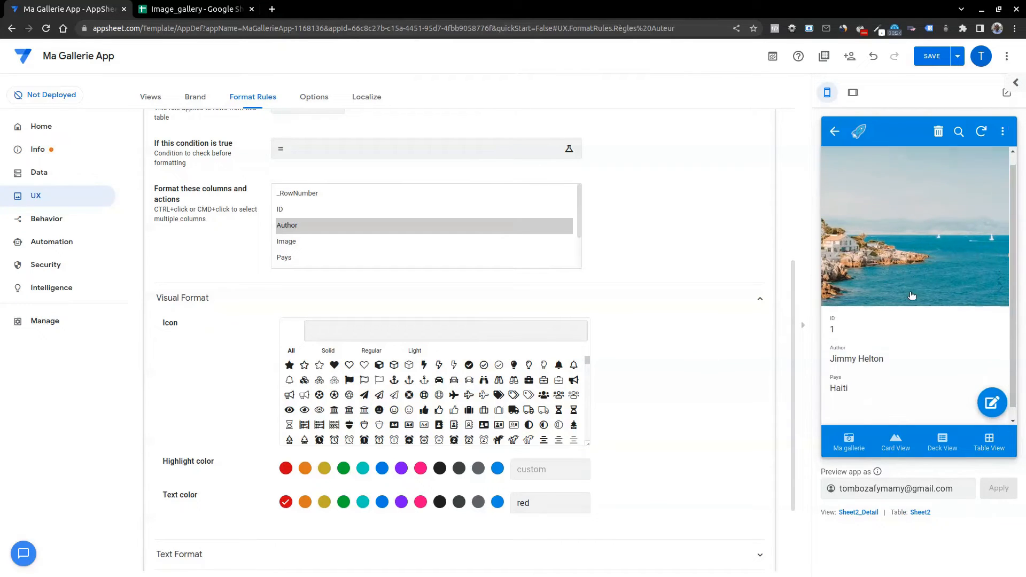
left_click(834, 132)
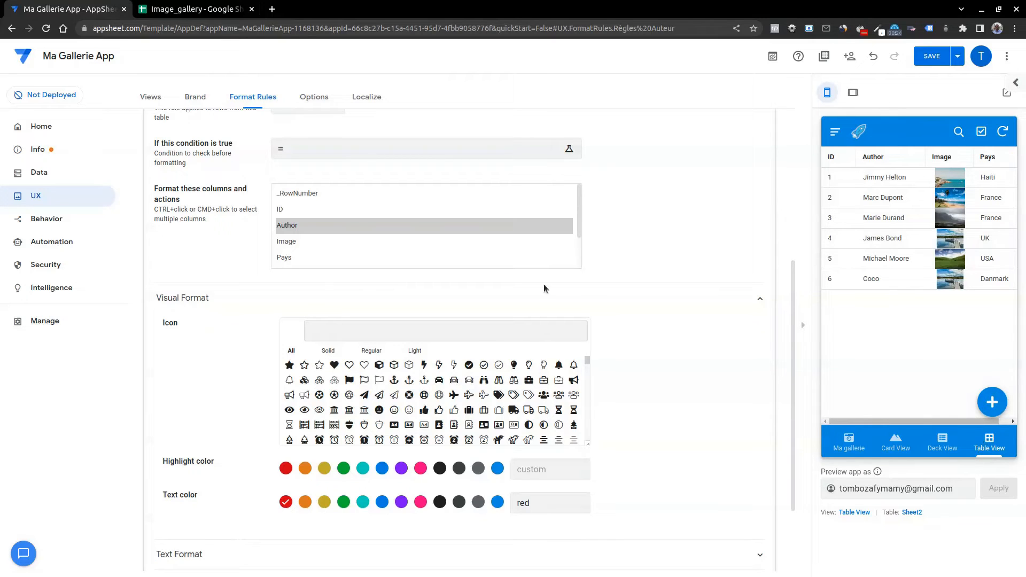
scroll(599, 302, "up", 2)
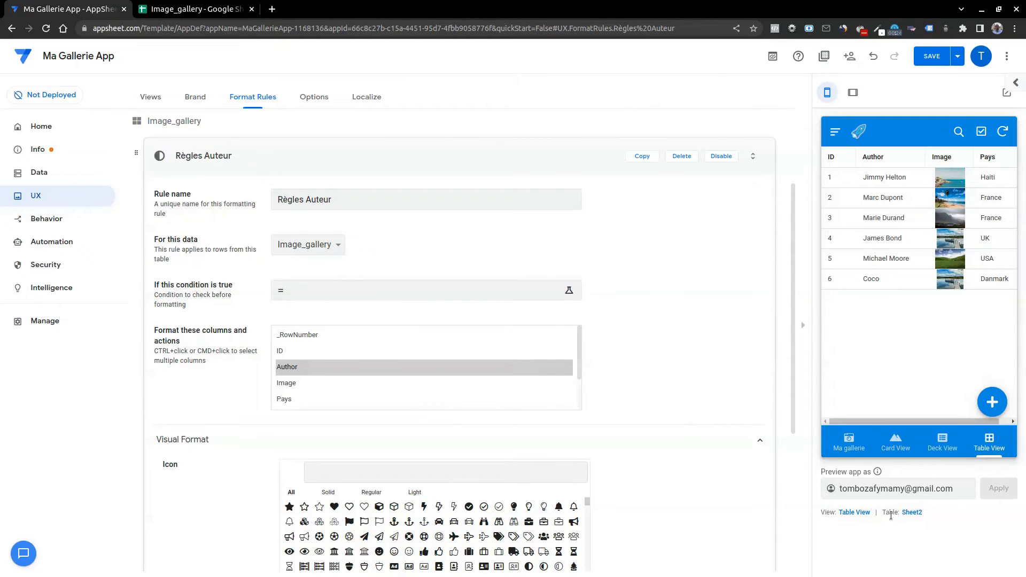
scroll(459, 321, "down", 5)
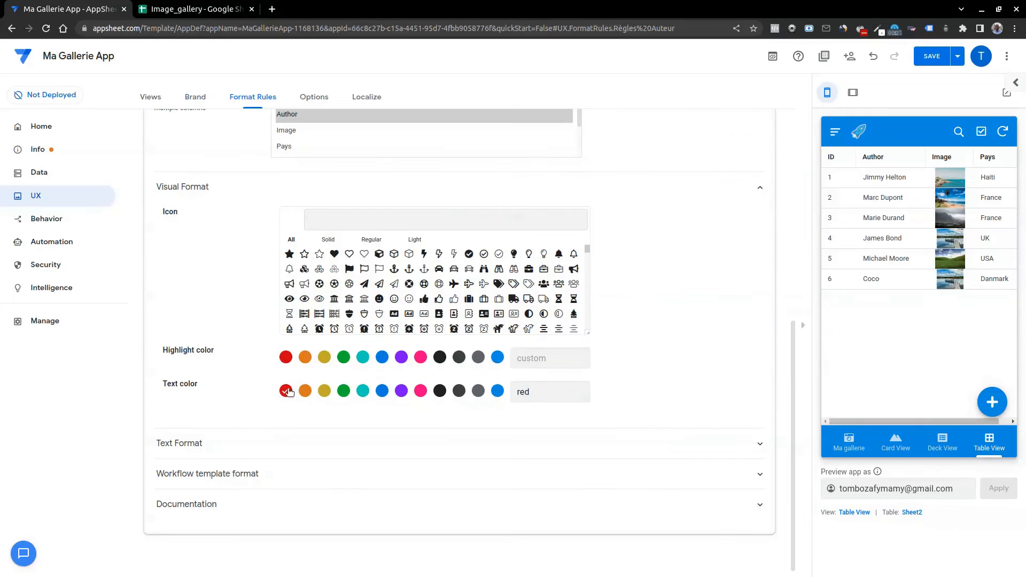
left_click(896, 443)
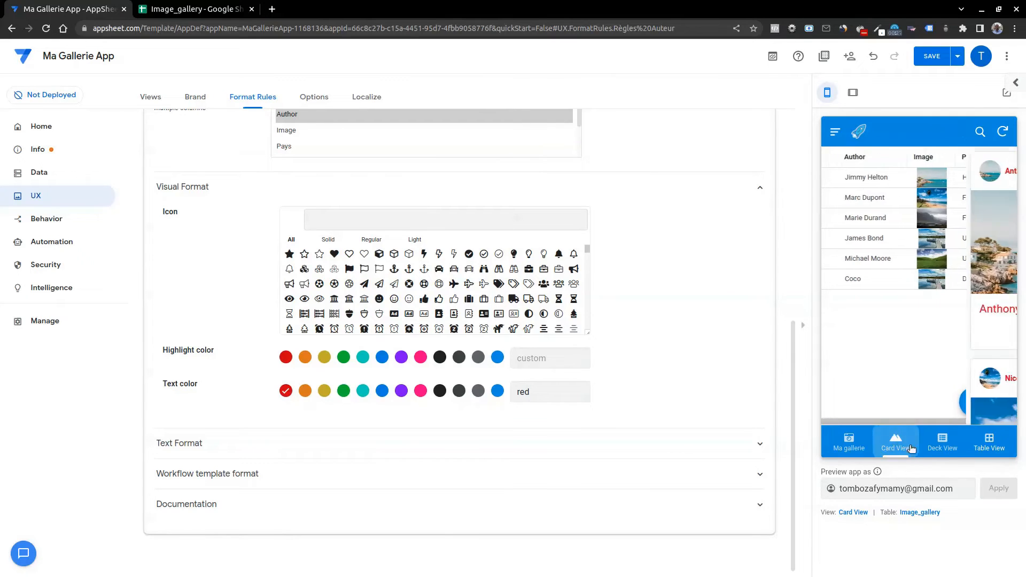
left_click(944, 444)
Try a text size of 1.6 for the author names in the Ma gallerie preview, and reduce it to 1.1.
left_click(183, 445)
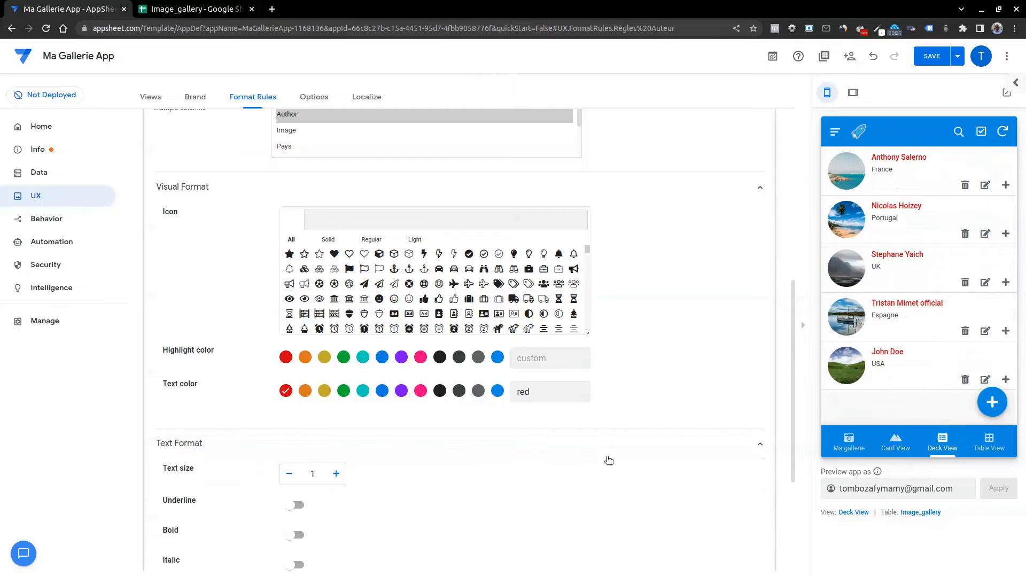
scroll(428, 417, "down", 2)
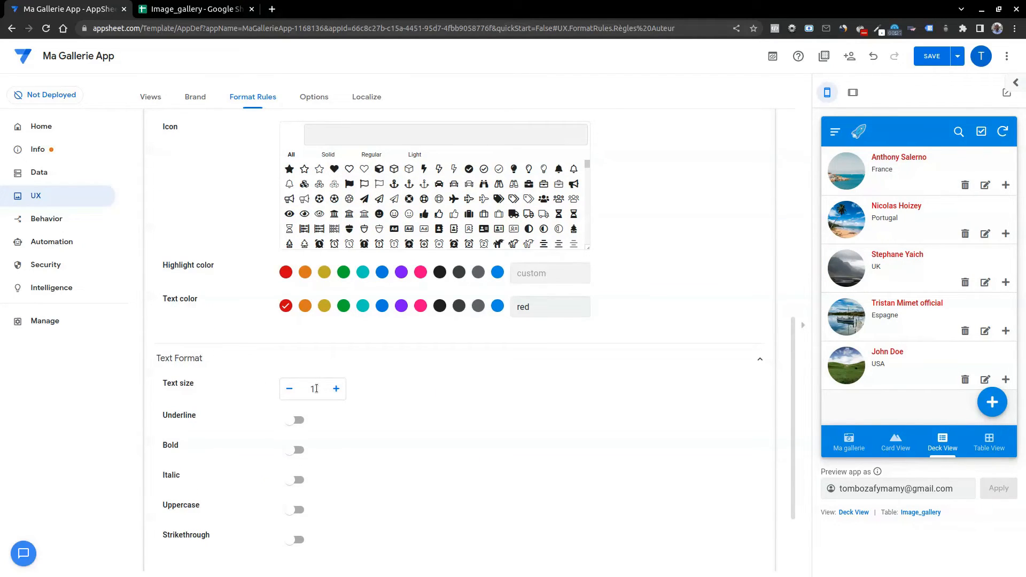
left_click(337, 389)
left_click(337, 389)
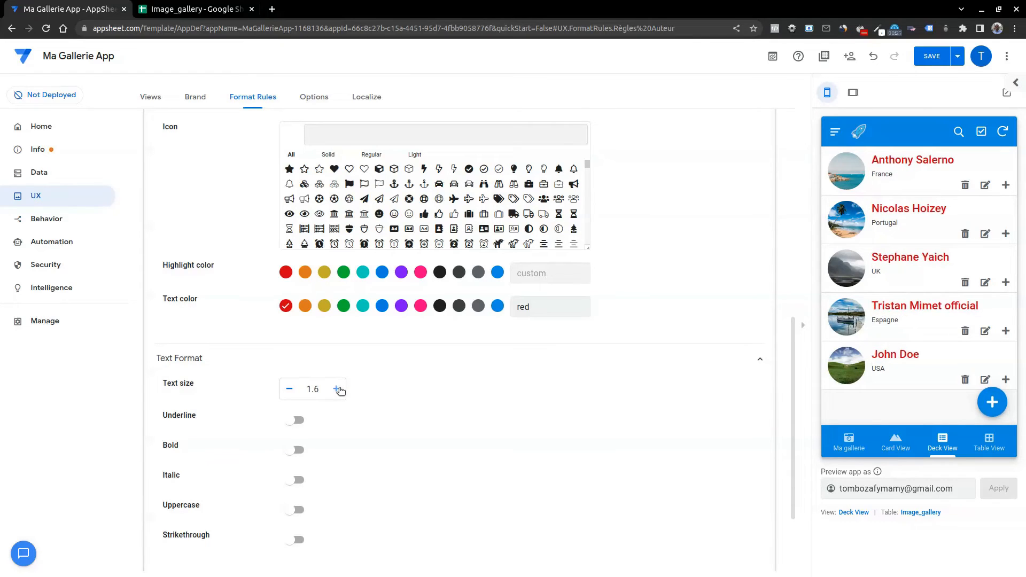
left_click(841, 443)
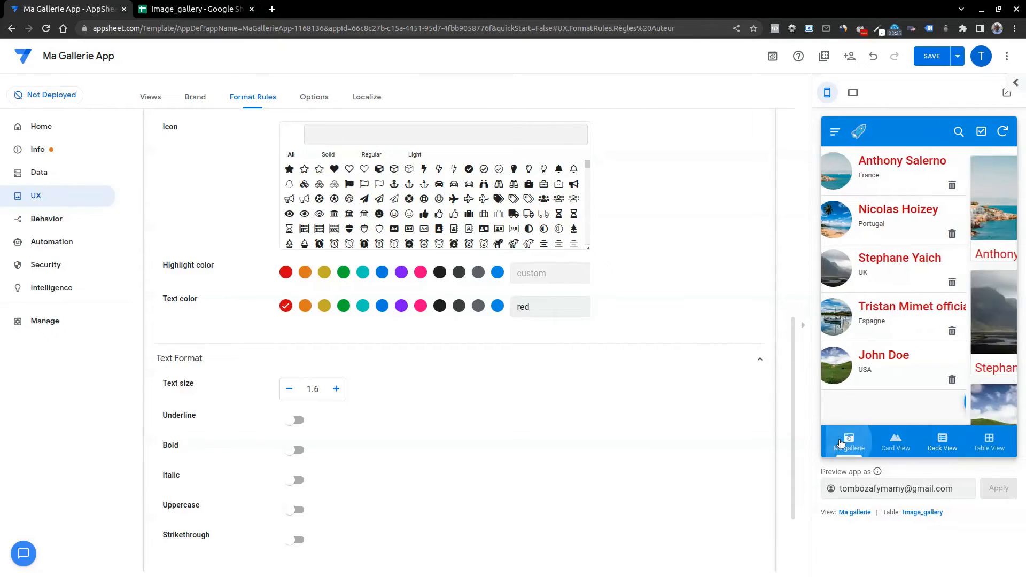
left_click(289, 389)
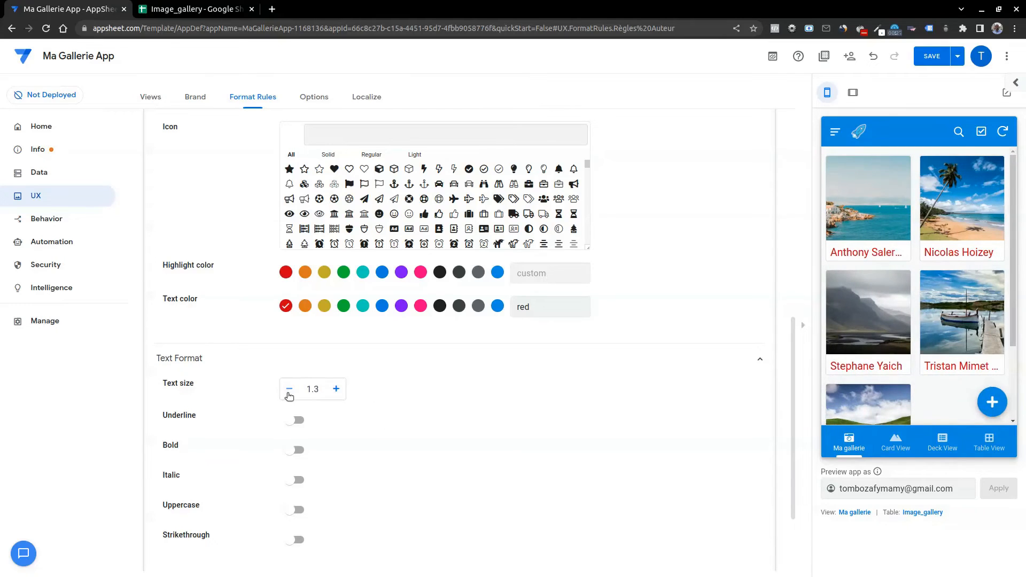
left_click(289, 389)
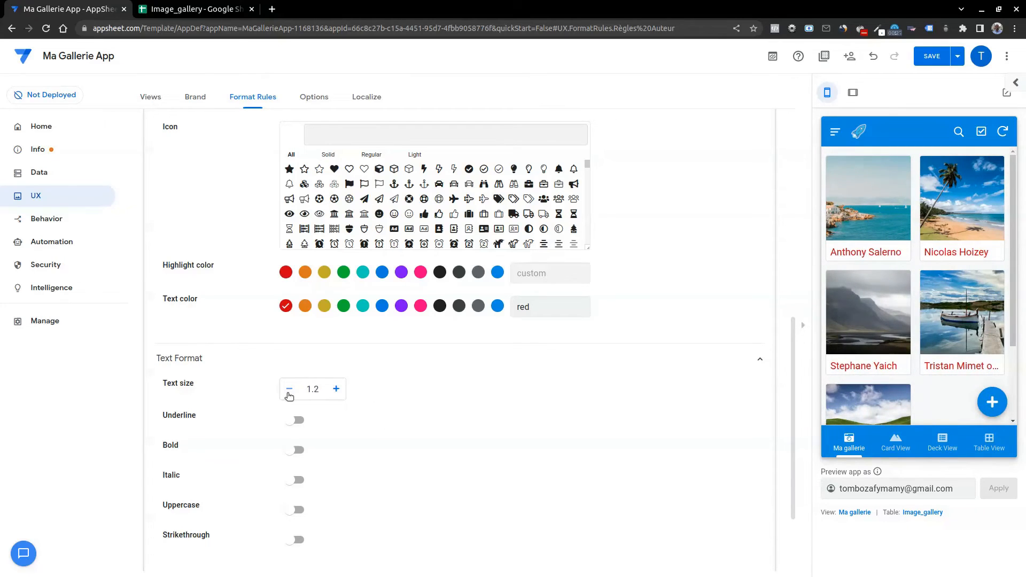
Enable underline, bold, italic and uppercase in the rule's text format.
left_click(290, 422)
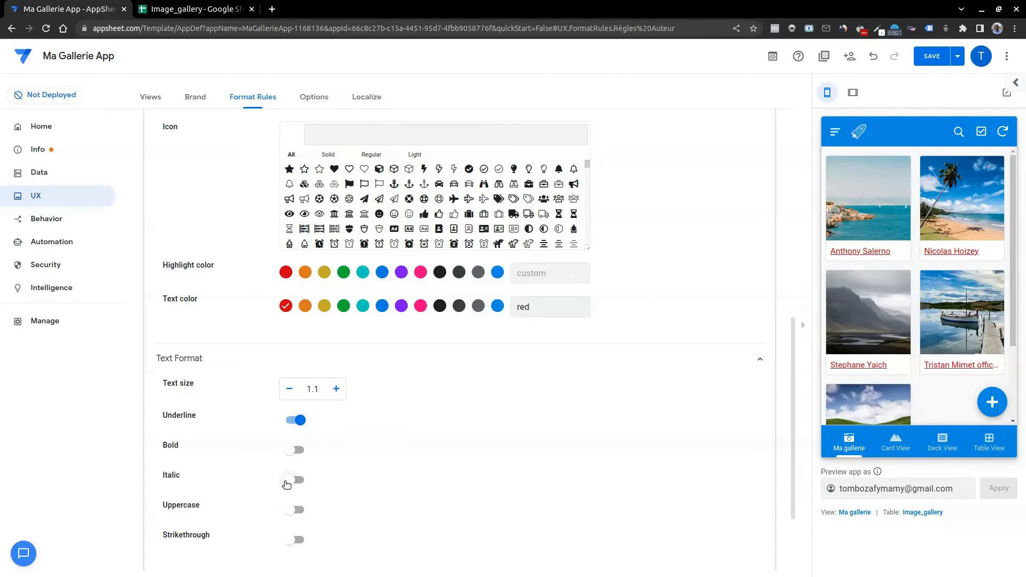
left_click(293, 451)
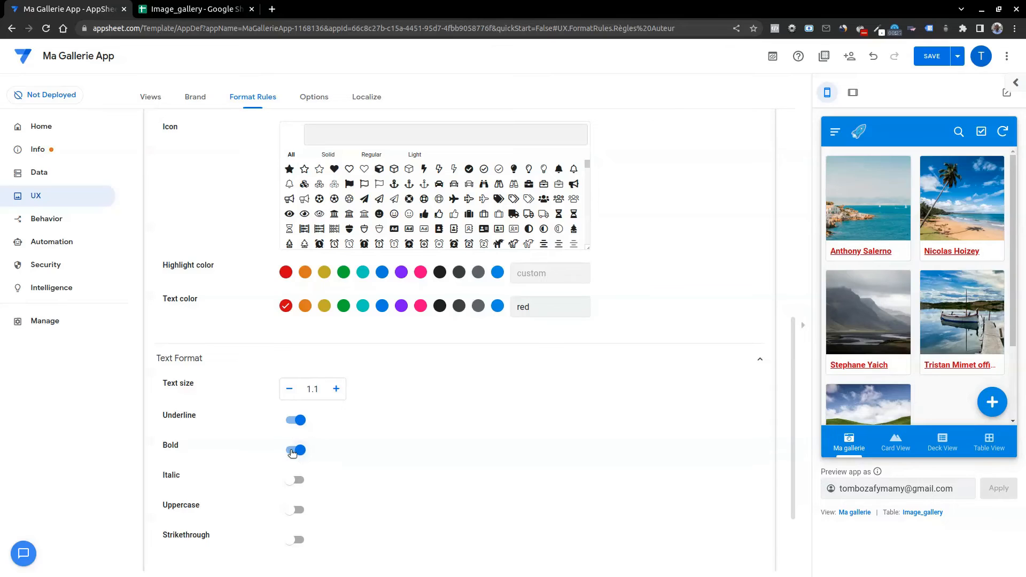
left_click(292, 481)
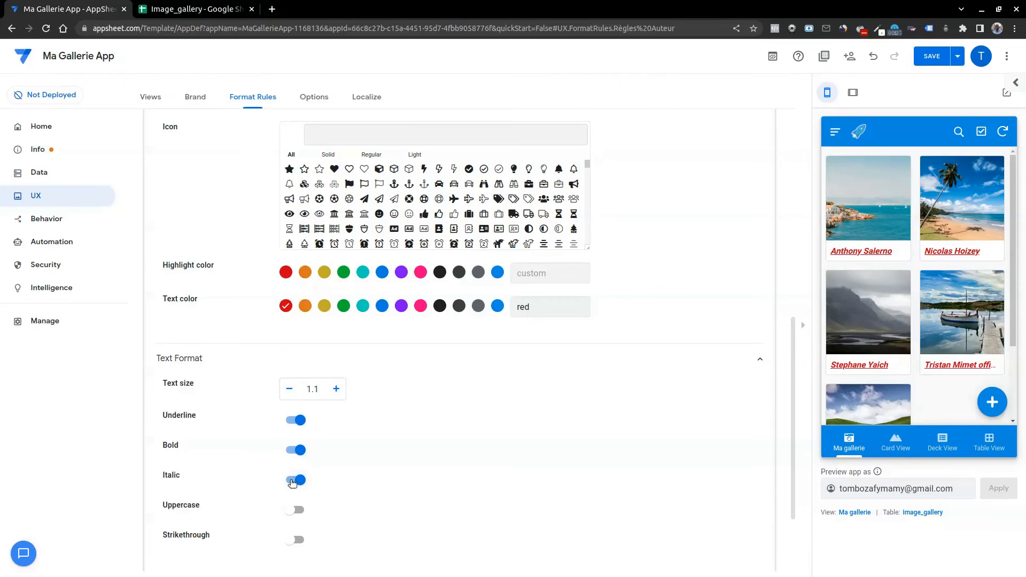
left_click(293, 512)
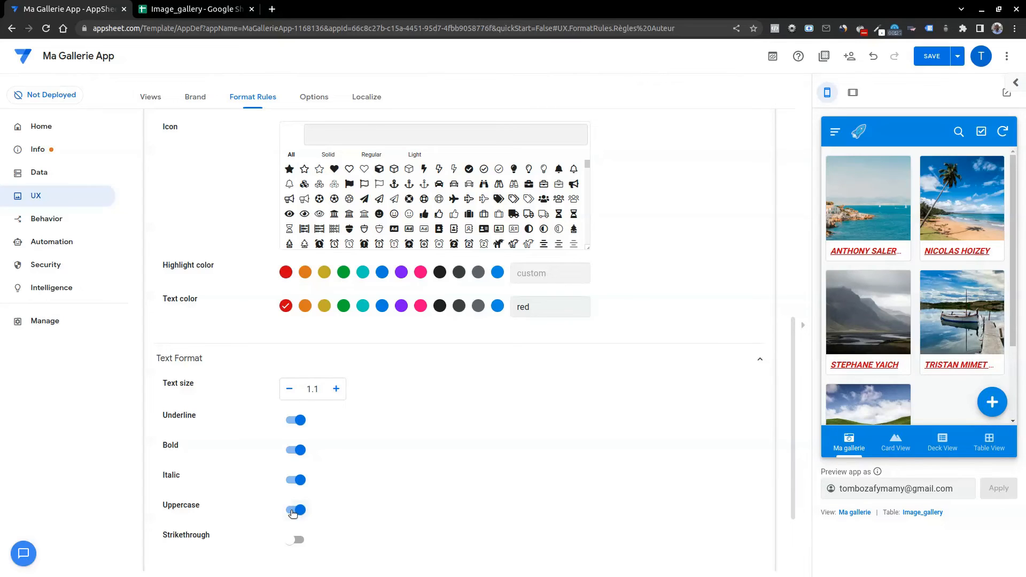
Try strikethrough on the author text, remove it again, and turn off uppercase in the rule's text format.
left_click(293, 542)
left_click(292, 542)
left_click(301, 512)
Expand the rule's workflow template format, try the Large image format, and set it to Text.
scroll(529, 483, "down", 2)
left_click(431, 470)
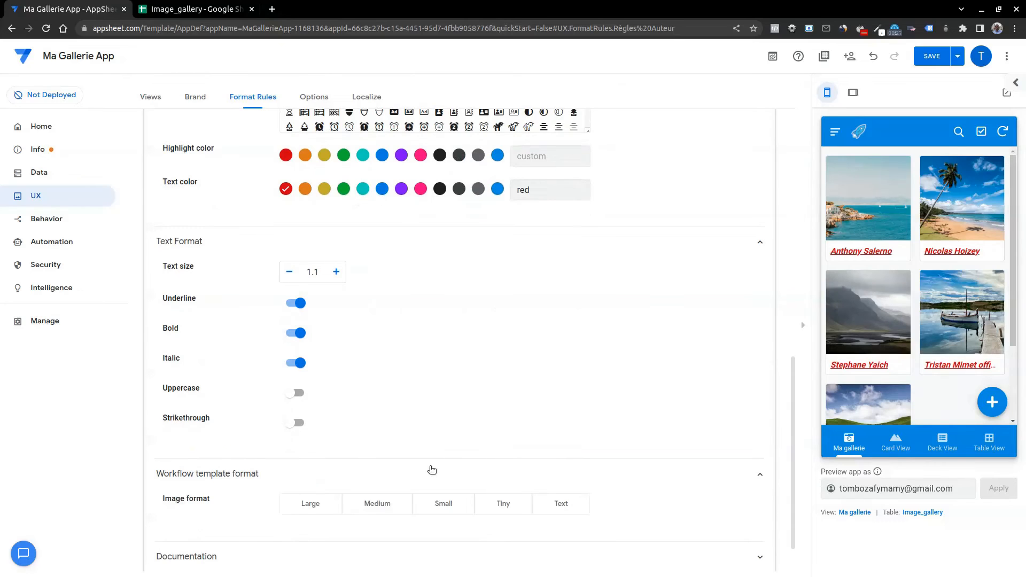
scroll(591, 368, "down", 1)
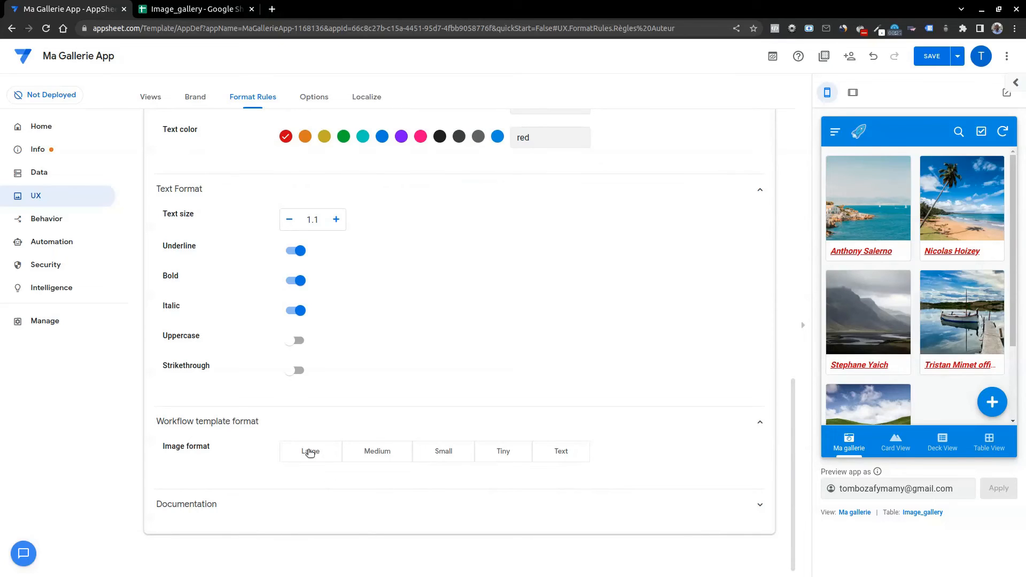
left_click(310, 452)
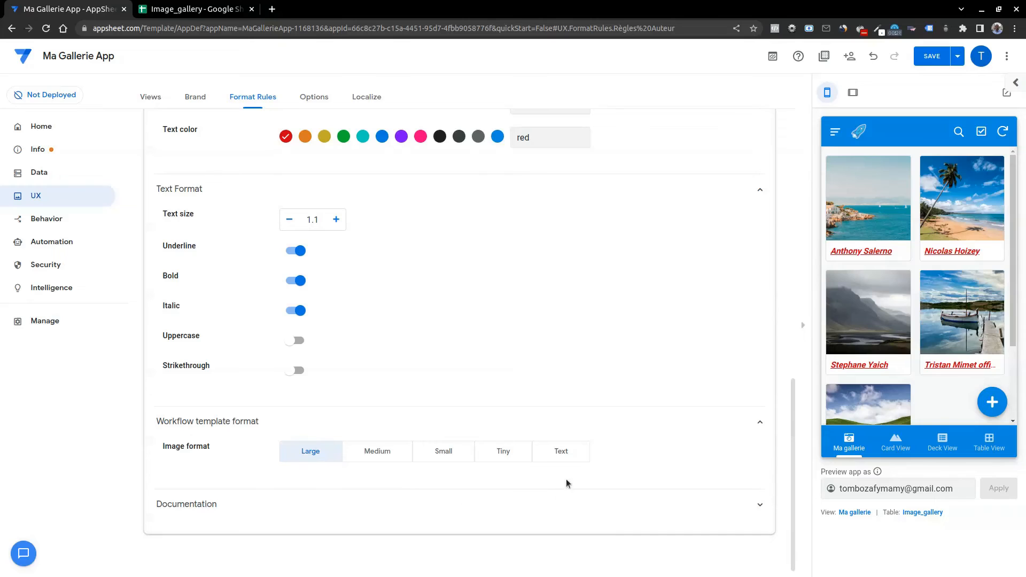
left_click(562, 455)
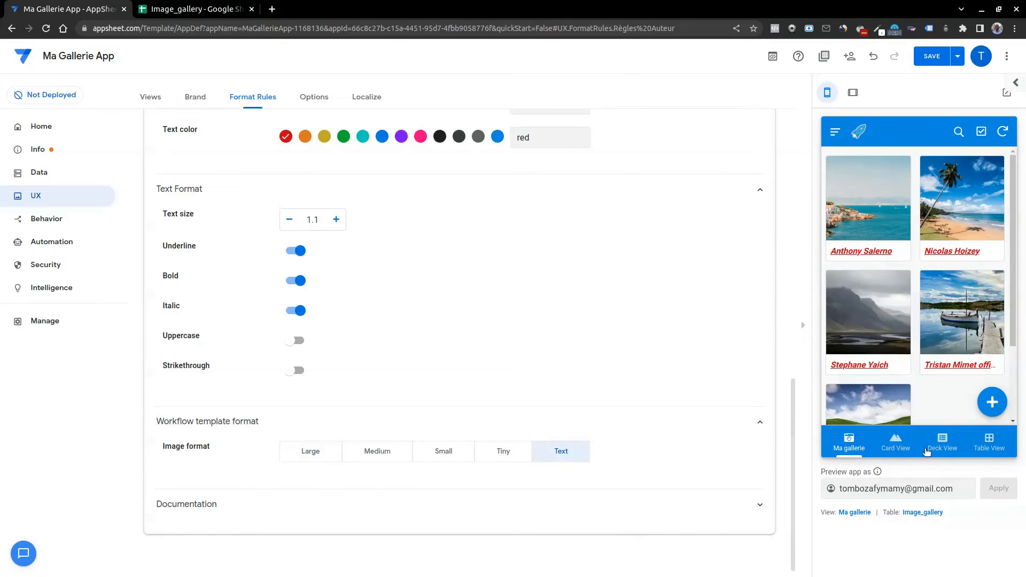
Turn off italic and underline and set the text size to 1, checking the author names in the Card View and Deck View previews.
left_click(905, 446)
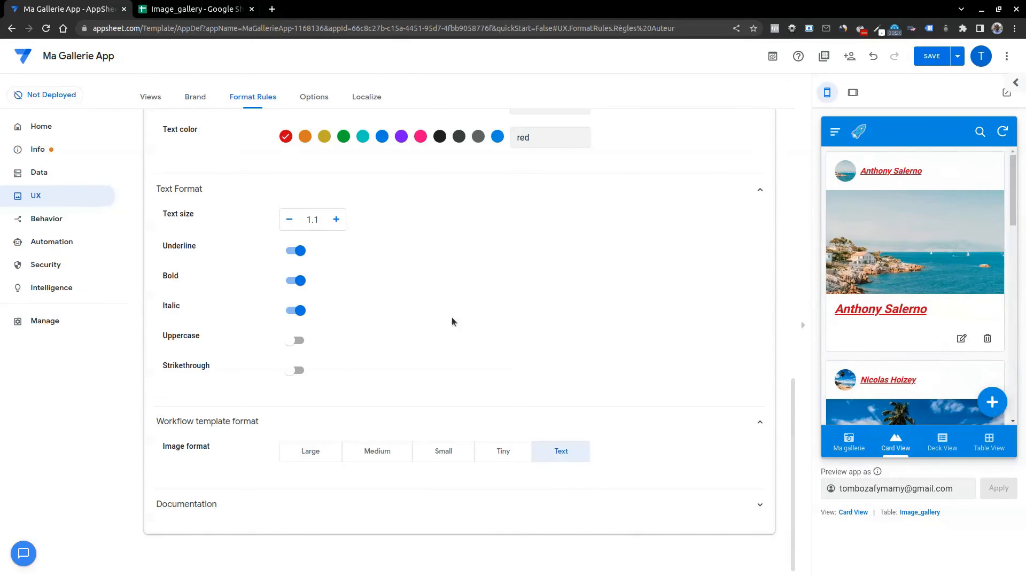
left_click(298, 313)
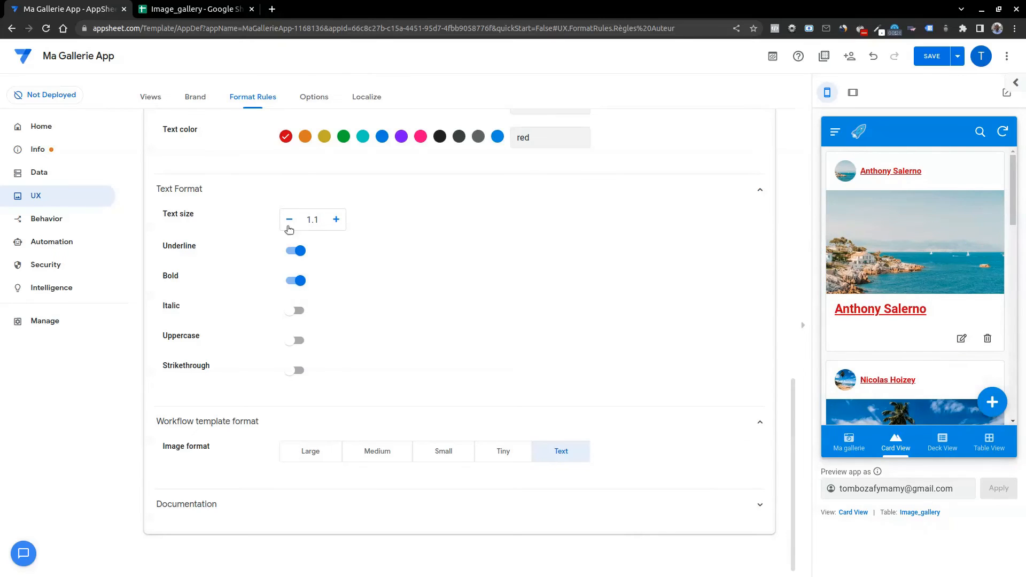
left_click(302, 257)
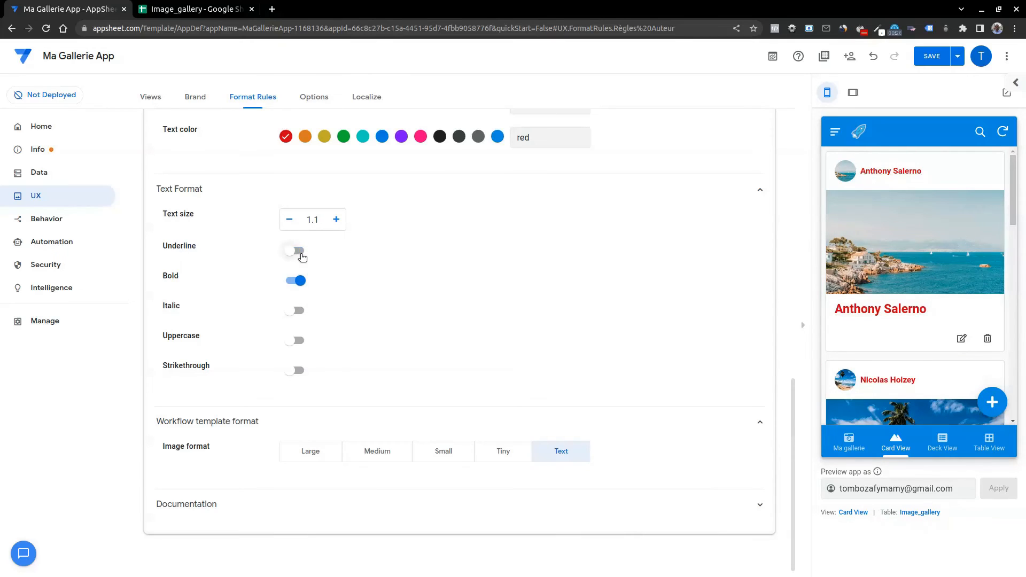
left_click(289, 220)
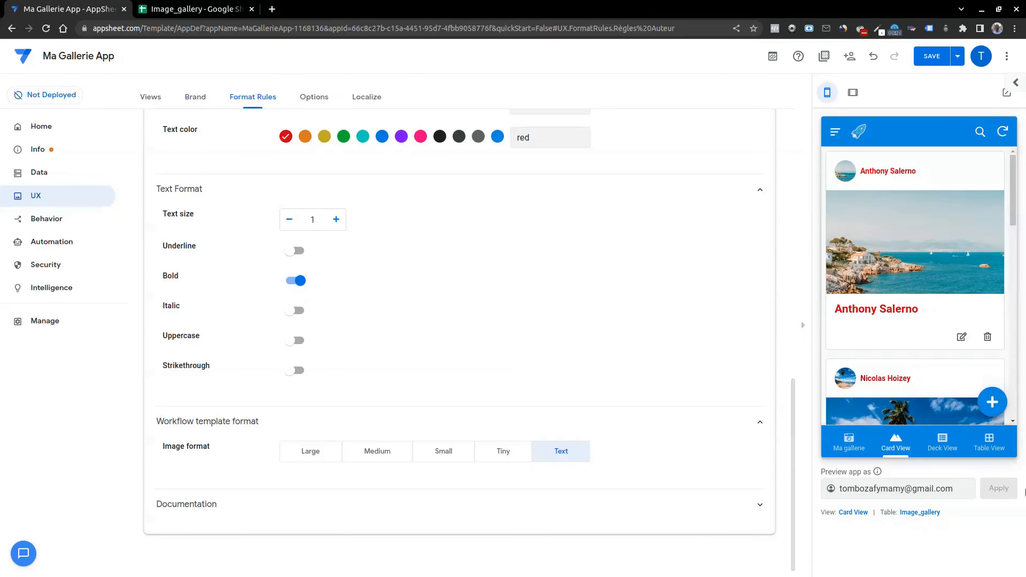
left_click(941, 444)
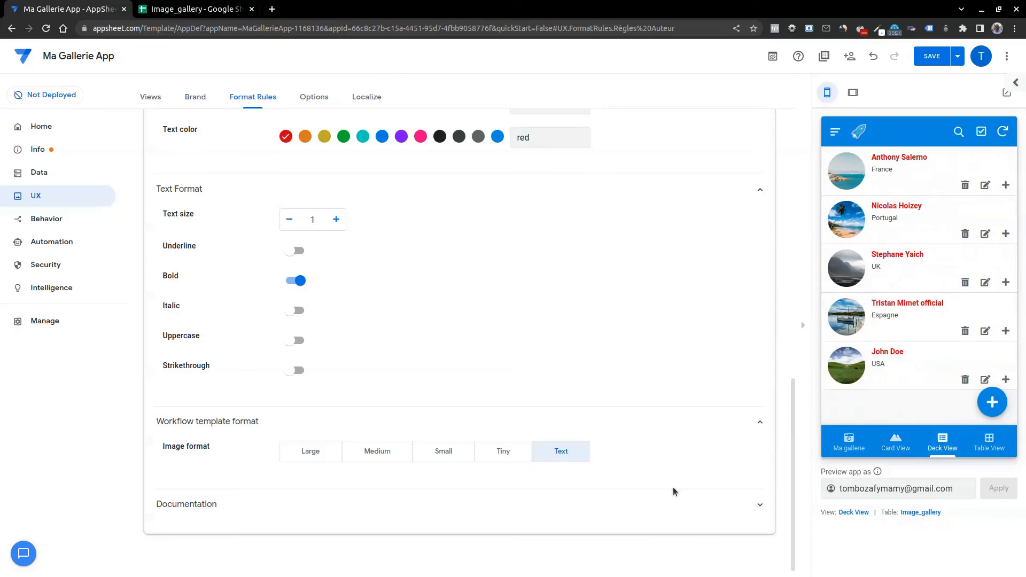
Review the Règles Auteur rule's visual format, columns, condition and name, and open a new record form in the app preview.
scroll(626, 316, "up", 6)
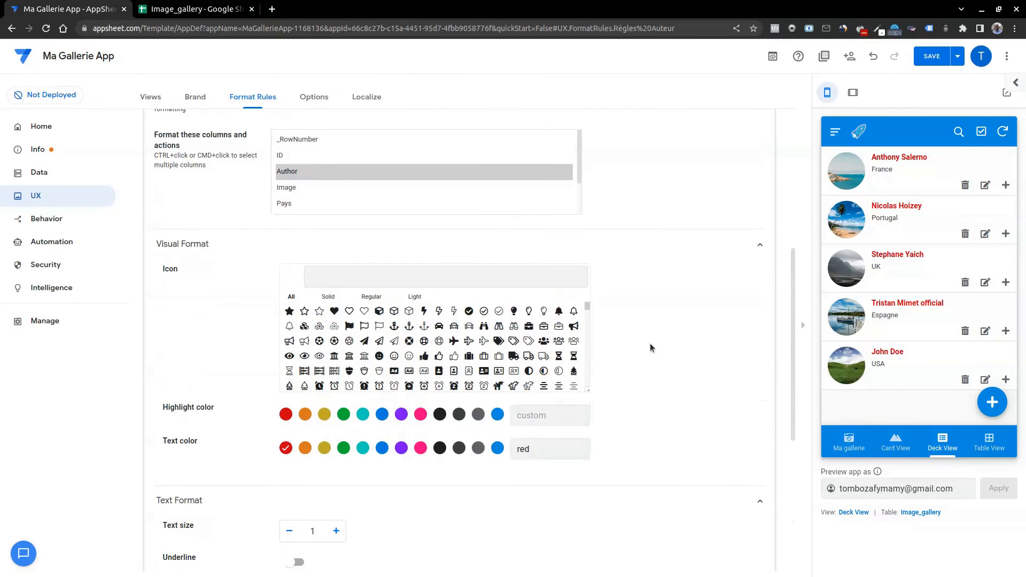
scroll(630, 355, "up", 4)
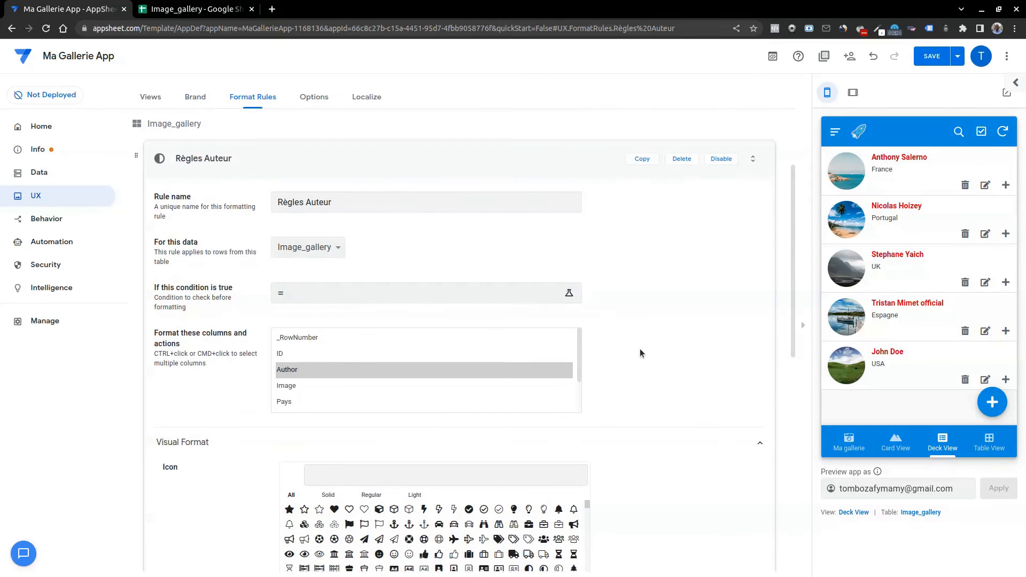
scroll(642, 347, "down", 3)
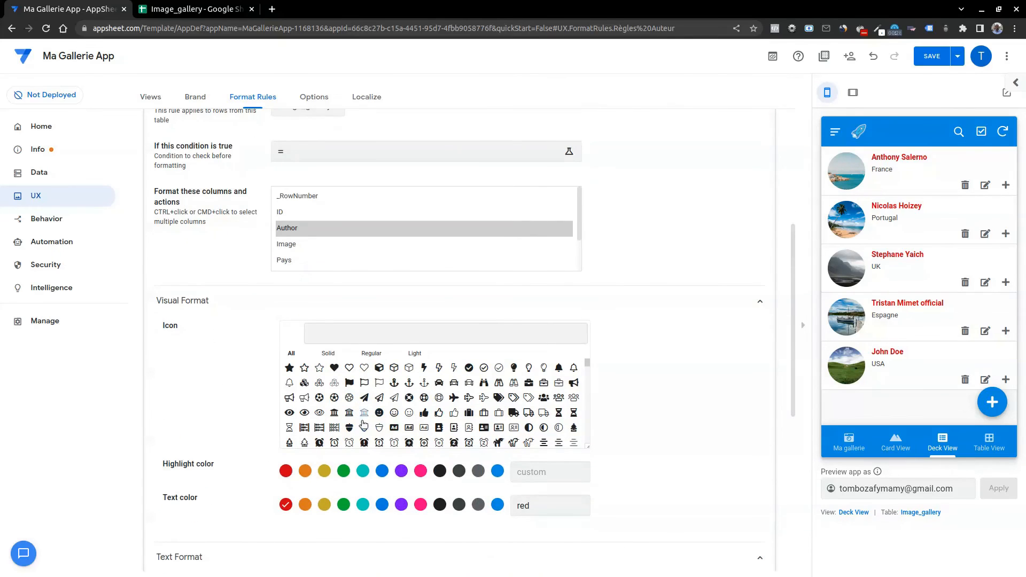
scroll(620, 422, "up", 3)
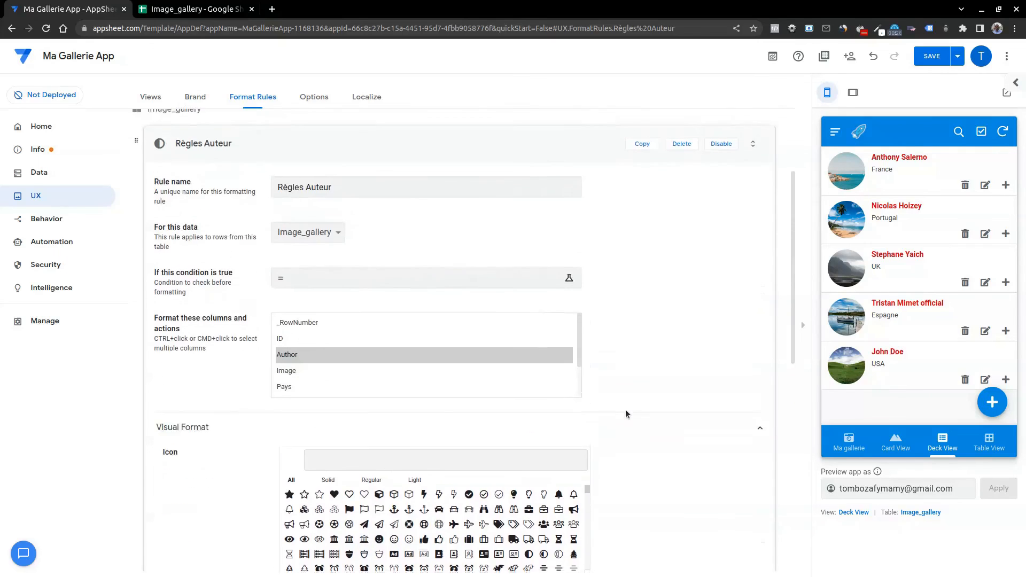
scroll(625, 411, "up", 2)
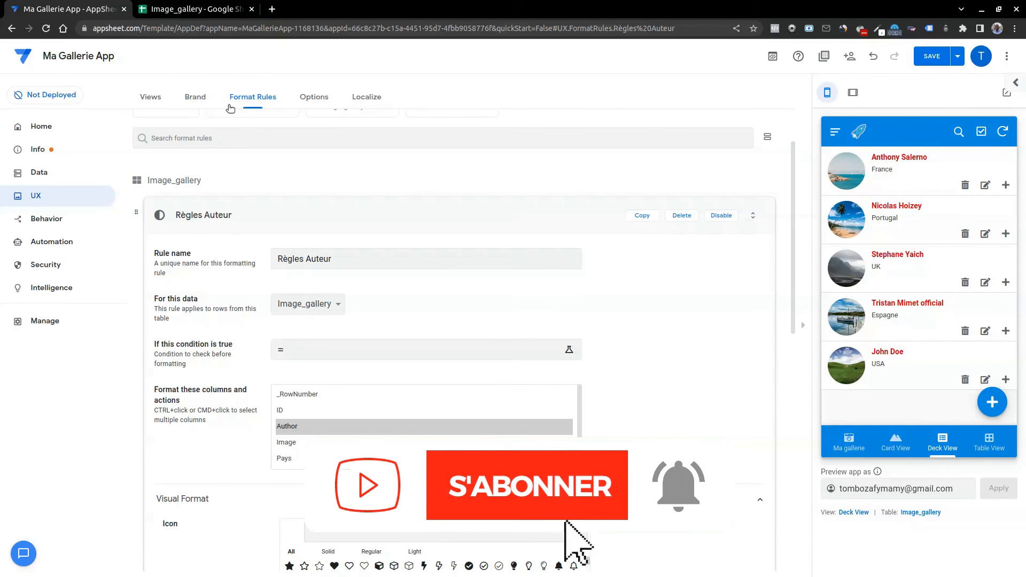
left_click(992, 402)
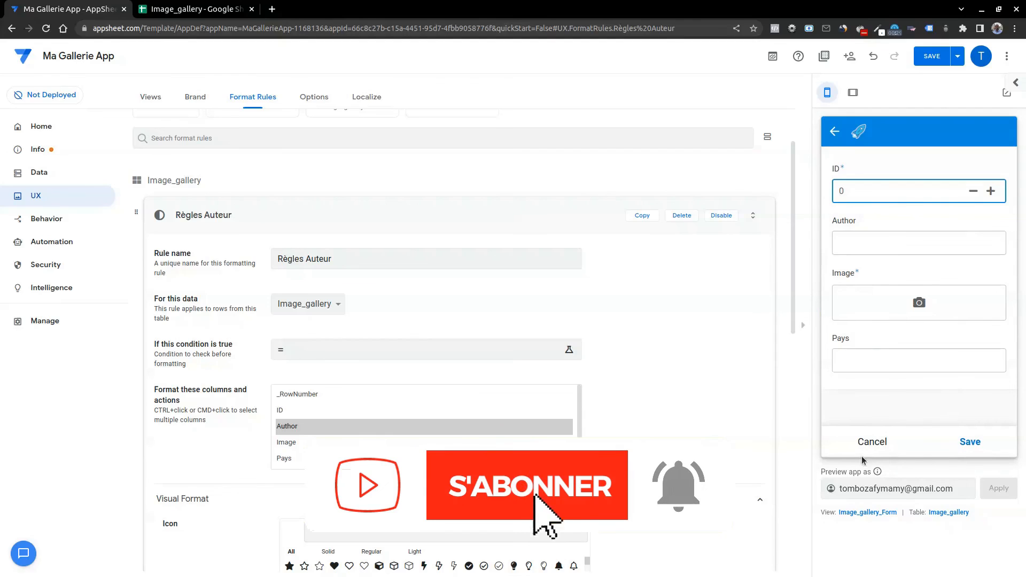